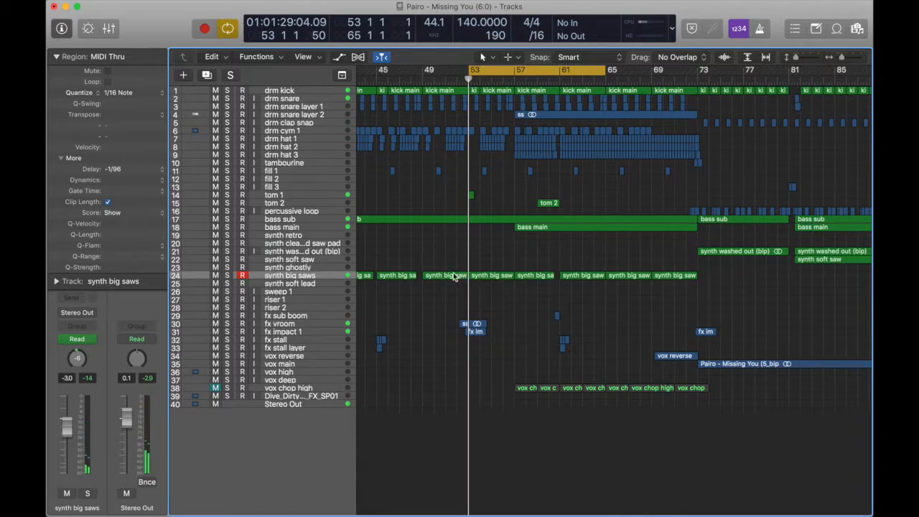
- Solo the synth big saws track, collapse the region inspector details, and open its Spire-1.1 instrument on oscillator 1
{"action": "key", "text": "s"}
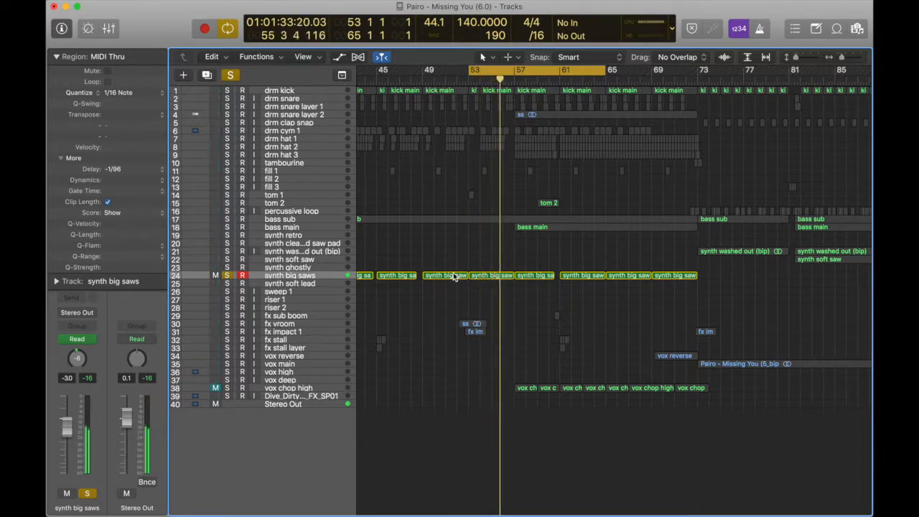
{"action": "left_click", "coordinate": [56, 56]}
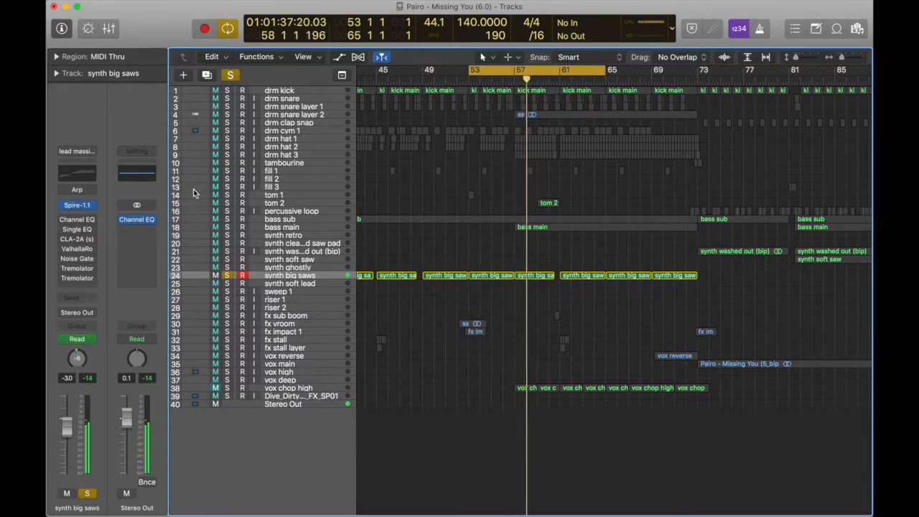
{"action": "mouse_move", "coordinate": [77, 206]}
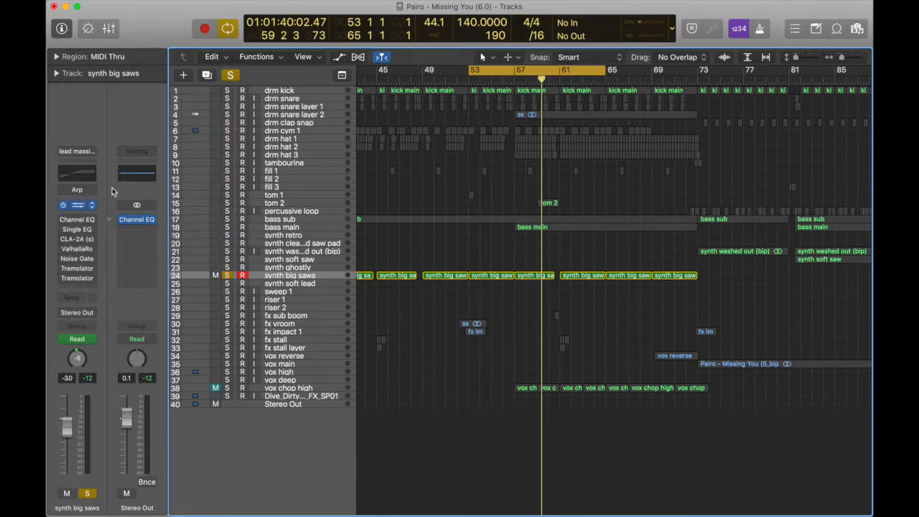
{"action": "left_click", "coordinate": [88, 204]}
{"action": "left_click", "coordinate": [254, 115]}
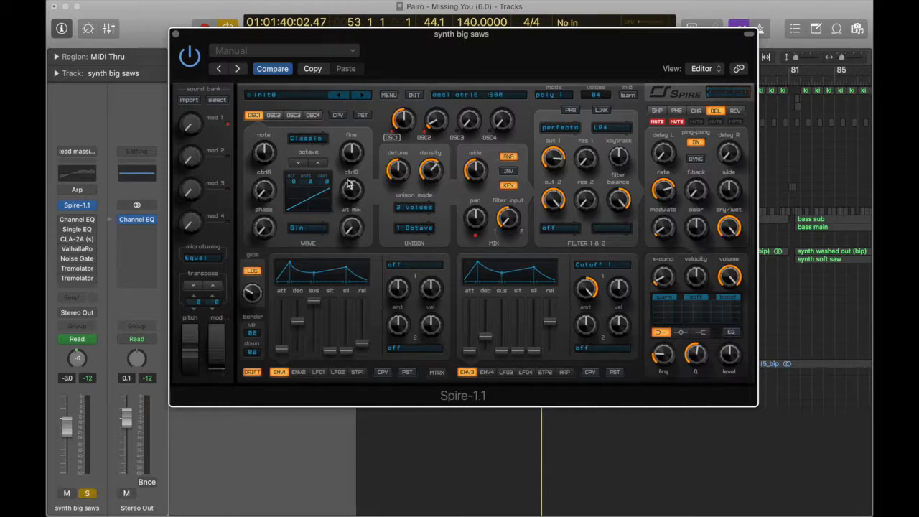
- Try out oscillator 1's detune, density and wide controls, keeping its unison mode at 3 voices
{"action": "double_click", "coordinate": [398, 172]}
{"action": "left_click_drag", "start_coordinate": [398, 175], "coordinate": [393, 258]}
{"action": "double_click", "coordinate": [397, 170]}
{"action": "double_click", "coordinate": [400, 179]}
{"action": "left_click_drag", "start_coordinate": [434, 173], "coordinate": [431, 154]}
{"action": "left_click", "coordinate": [427, 208]}
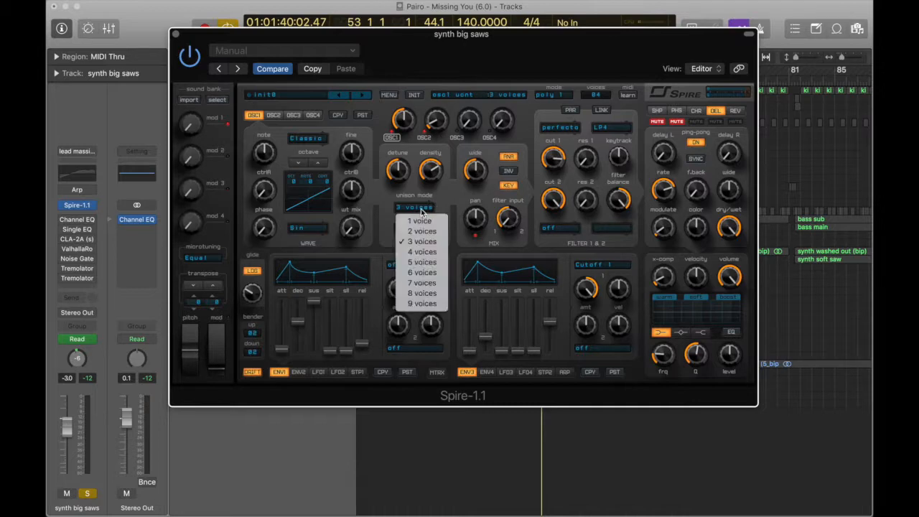
{"action": "left_click", "coordinate": [430, 243]}
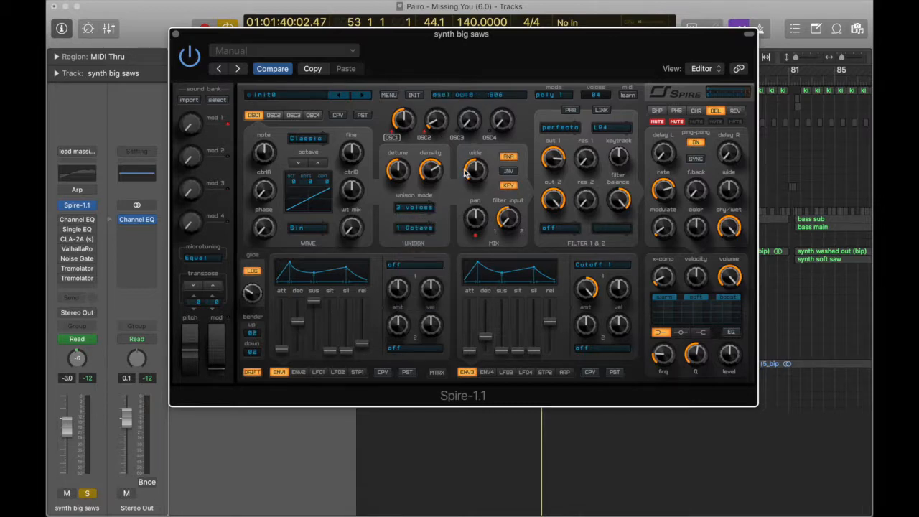
{"action": "mouse_move", "coordinate": [478, 180]}
{"action": "left_mouse_down"}
{"action": "mouse_move", "coordinate": [480, 208]}
{"action": "mouse_move", "coordinate": [477, 177]}
{"action": "left_mouse_up"}
- Show oscillator 2's noise wave and adjust its ctrB knob to shape the noise
{"action": "left_click", "coordinate": [273, 115]}
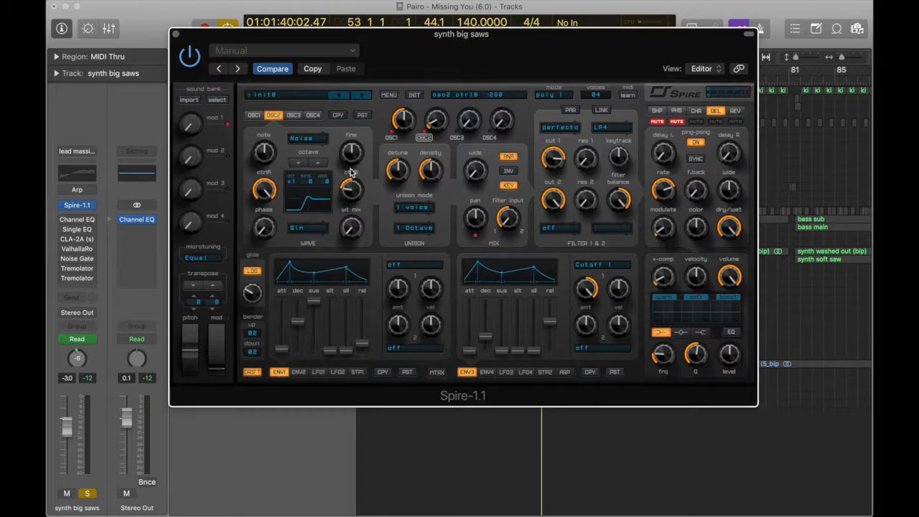
{"action": "left_click_drag", "start_coordinate": [351, 193], "coordinate": [349, 99]}
{"action": "mouse_move", "coordinate": [351, 196]}
{"action": "left_mouse_down"}
{"action": "mouse_move", "coordinate": [350, 265]}
{"action": "mouse_move", "coordinate": [355, 154]}
{"action": "mouse_move", "coordinate": [353, 189]}
{"action": "left_mouse_up"}
{"action": "left_click_drag", "start_coordinate": [357, 191], "coordinate": [347, 319]}
- Keep filter 1 on the perfecto type and adjust its cut 1 knob
{"action": "left_click", "coordinate": [565, 130]}
{"action": "left_click", "coordinate": [566, 130]}
{"action": "left_click", "coordinate": [566, 130]}
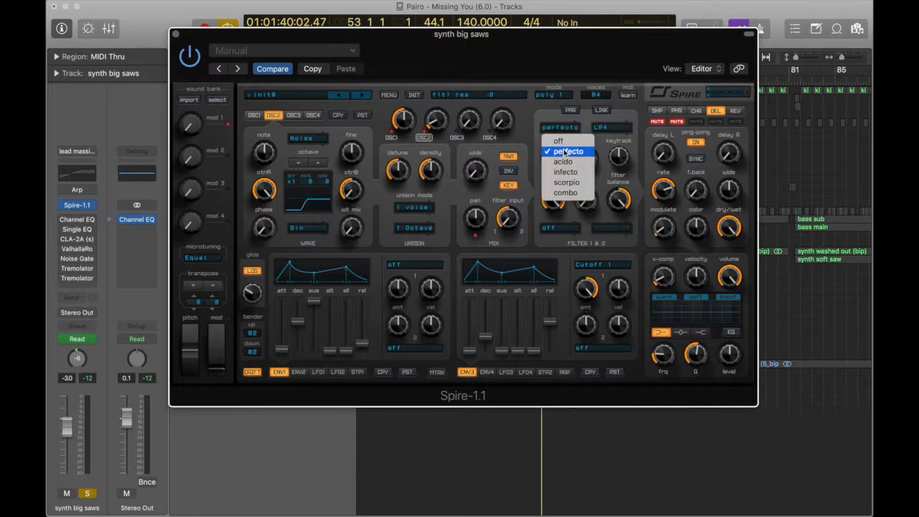
{"action": "left_click", "coordinate": [567, 153]}
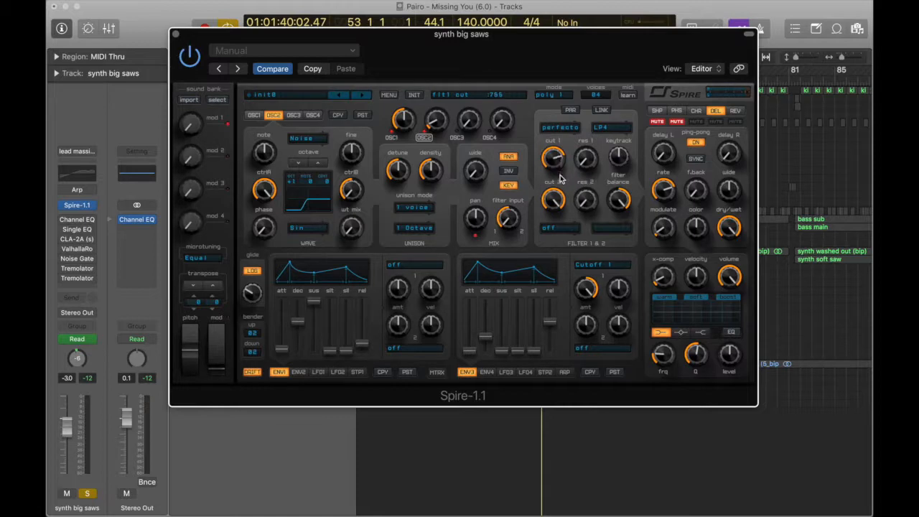
{"action": "left_click_drag", "start_coordinate": [561, 185], "coordinate": [559, 192]}
{"action": "left_click", "coordinate": [559, 191]}
{"action": "left_click_drag", "start_coordinate": [555, 167], "coordinate": [547, 149]}
- Adjust envelope 1's attack, decay and release sliders, keeping sustain at 1000
{"action": "left_click_drag", "start_coordinate": [285, 353], "coordinate": [285, 351]}
{"action": "left_click_drag", "start_coordinate": [300, 324], "coordinate": [317, 288]}
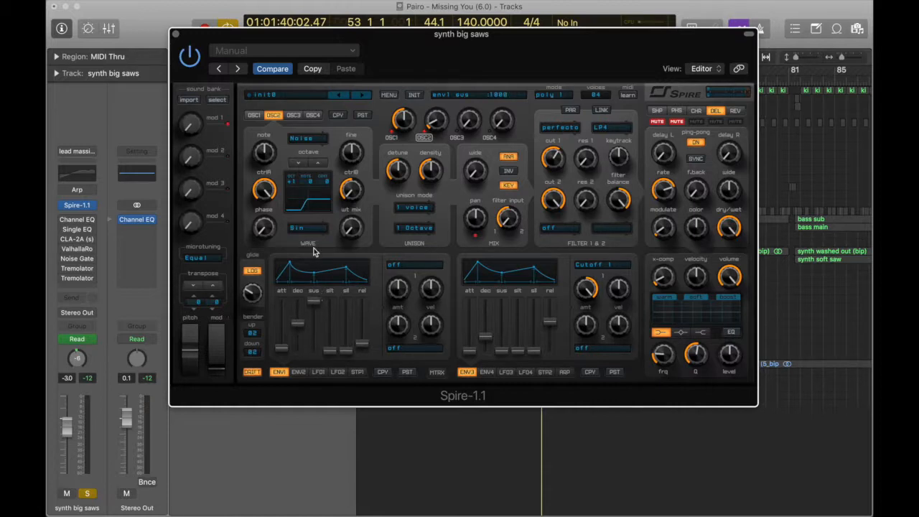
{"action": "left_click", "coordinate": [363, 348]}
{"action": "left_click_drag", "start_coordinate": [363, 348], "coordinate": [360, 347]}
- Assign envelope 3's first modulation target to the filter's Cutoff 1
{"action": "left_click", "coordinate": [595, 270]}
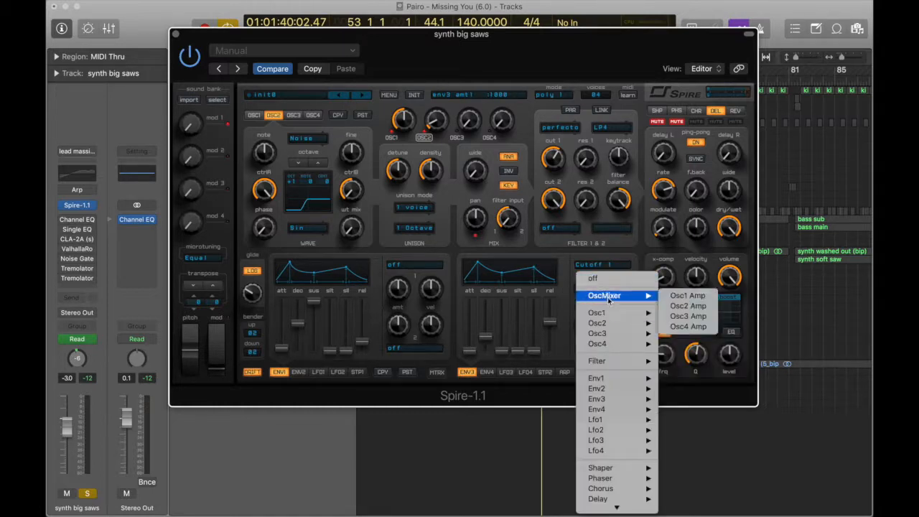
{"action": "mouse_move", "coordinate": [621, 361]}
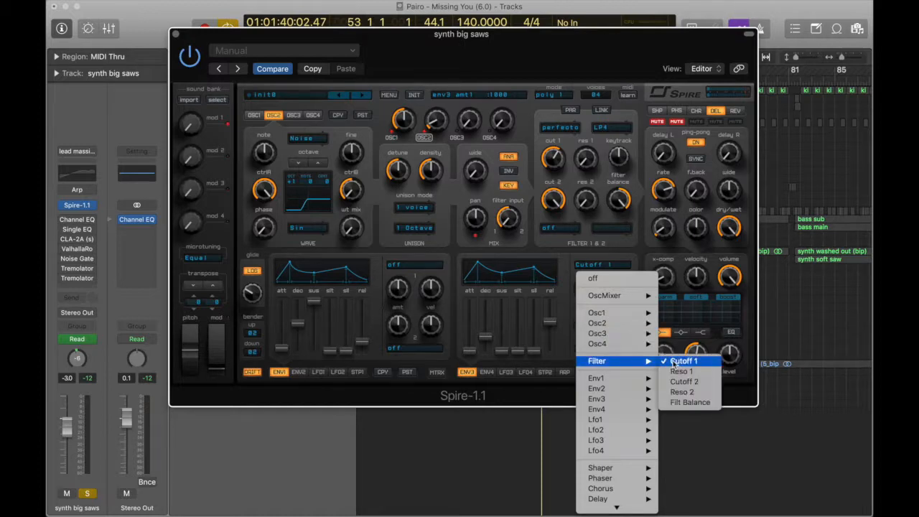
{"action": "left_click", "coordinate": [674, 361]}
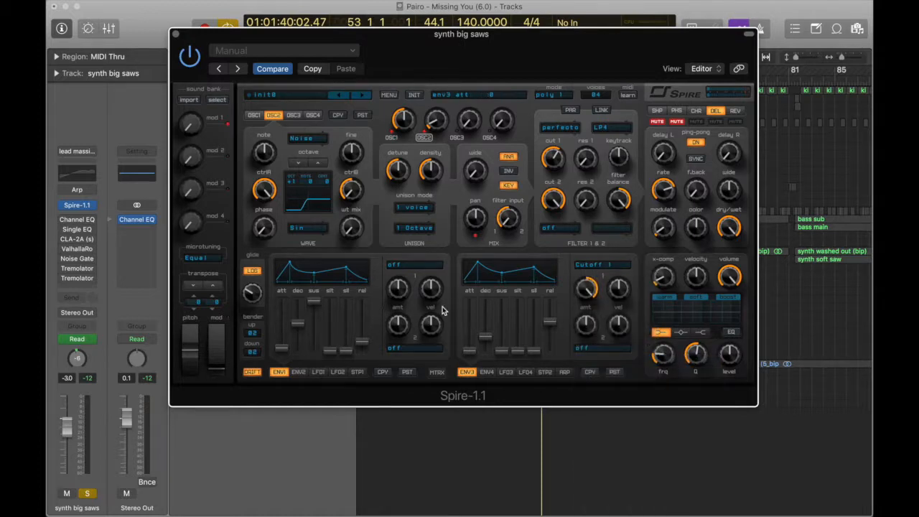
{"action": "left_click", "coordinate": [583, 264]}
{"action": "left_click", "coordinate": [573, 295]}
- Mute Spire's delay, reverb and chorus effects and play the soloed synth big saws track to hear it dry
{"action": "left_click_drag", "start_coordinate": [177, 36], "coordinate": [217, 78]}
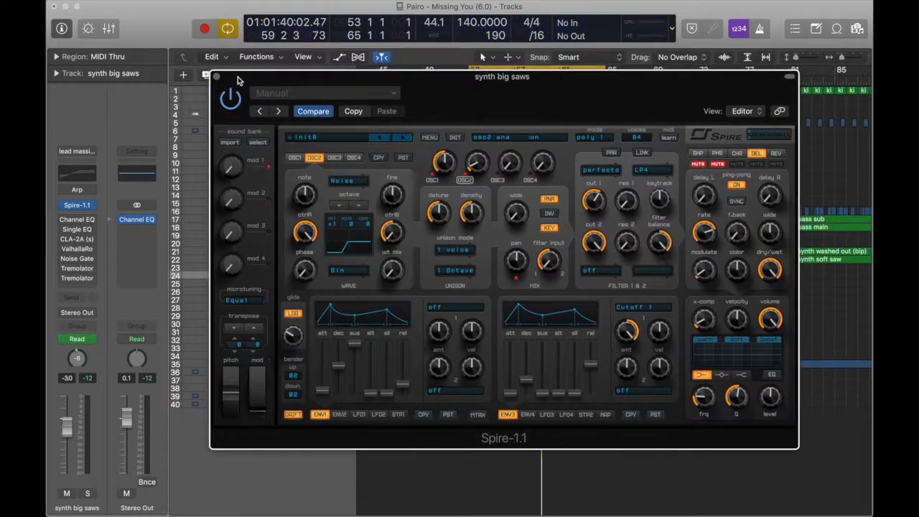
{"action": "left_click", "coordinate": [757, 164]}
{"action": "left_click", "coordinate": [776, 163]}
{"action": "key", "text": "s"}
{"action": "key", "text": "space"}
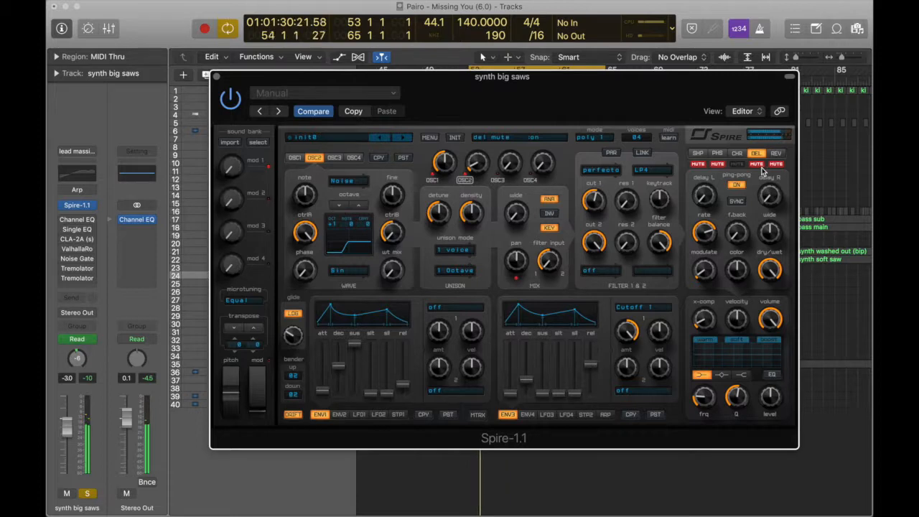
{"action": "left_click_drag", "start_coordinate": [675, 92], "coordinate": [605, 58]}
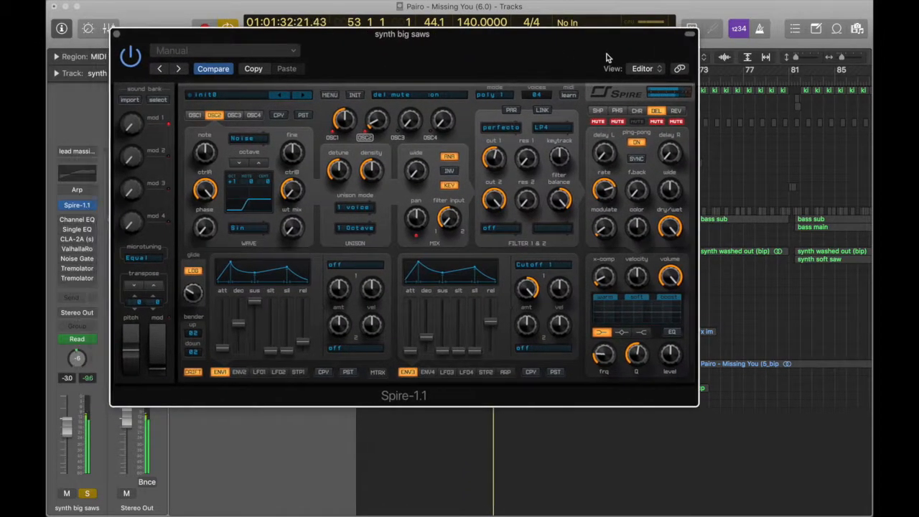
{"action": "left_click", "coordinate": [638, 122]}
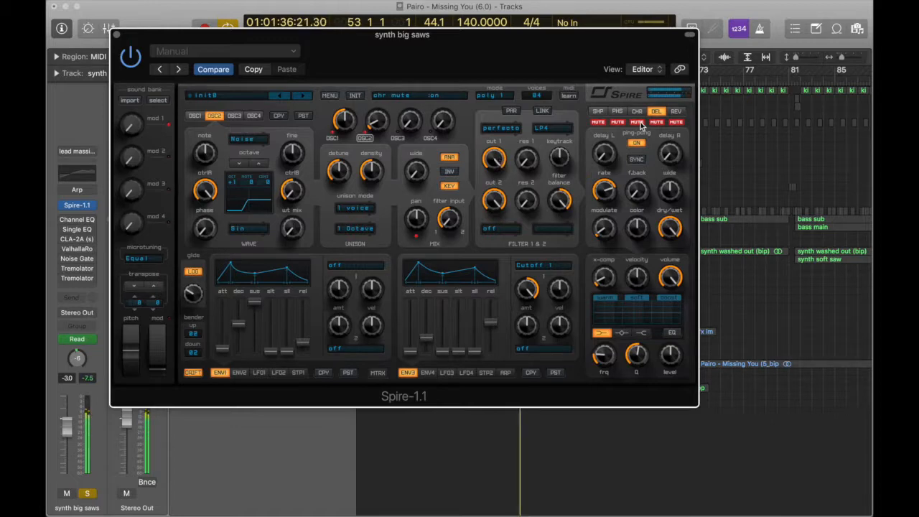
- Unmute the chorus effect and adjust its delay and rate on the chorus page
{"action": "left_click", "coordinate": [637, 112]}
{"action": "left_click", "coordinate": [638, 122]}
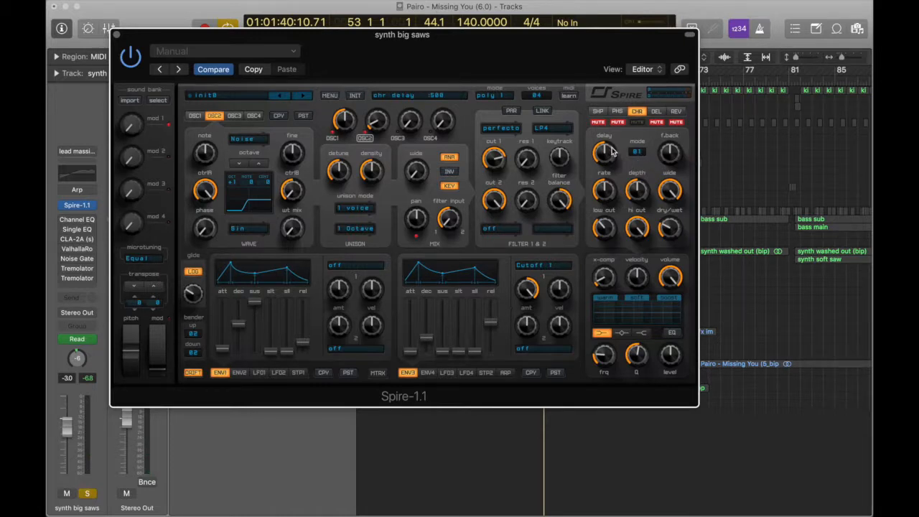
{"action": "left_click_drag", "start_coordinate": [605, 165], "coordinate": [606, 155]}
{"action": "left_click_drag", "start_coordinate": [610, 204], "coordinate": [604, 185]}
- Keep the chorus mode at 01 and adjust the chorus dry/wet mix
{"action": "mouse_move", "coordinate": [639, 196]}
{"action": "left_click", "coordinate": [641, 151]}
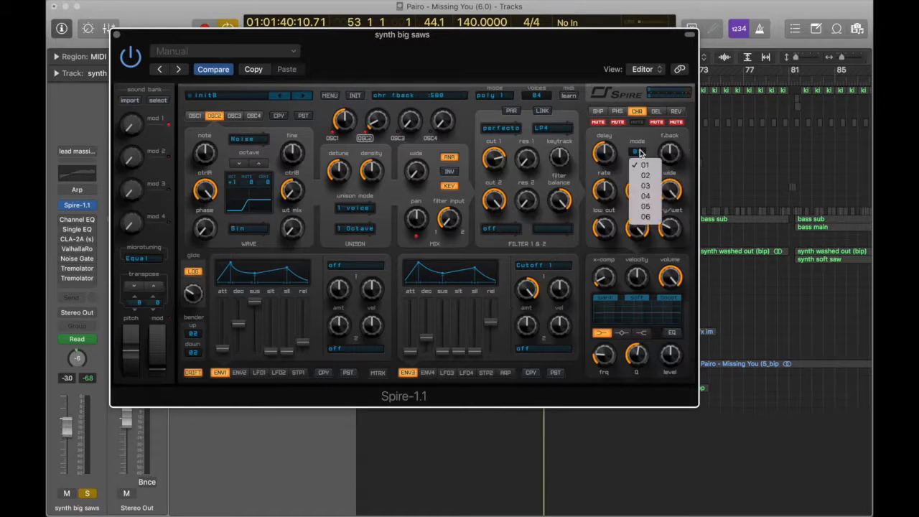
{"action": "left_click", "coordinate": [643, 166]}
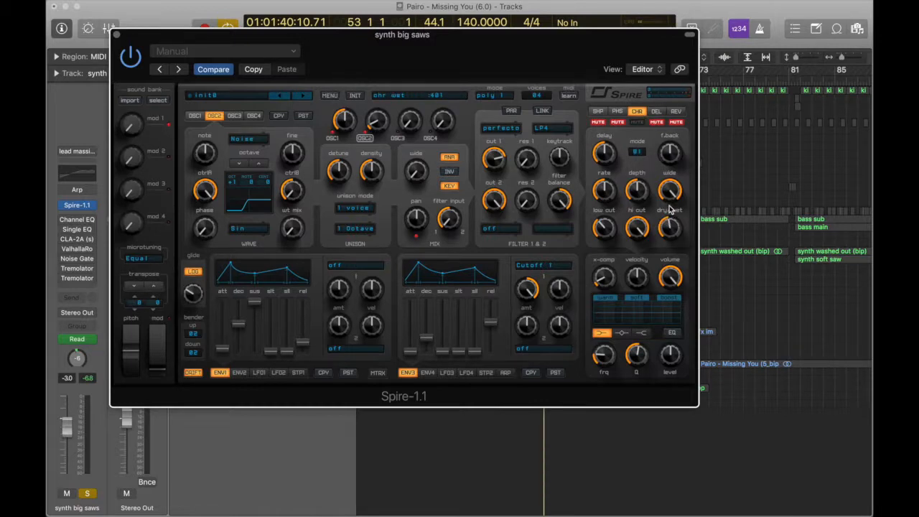
{"action": "mouse_move", "coordinate": [668, 231]}
{"action": "left_mouse_down"}
{"action": "mouse_move", "coordinate": [668, 242]}
{"action": "mouse_move", "coordinate": [661, 230]}
{"action": "left_mouse_up"}
- Adjust the ping-pong delay's rate and dry/wet mix, and leave the delay unmuted after comparing it during playback
{"action": "left_click", "coordinate": [657, 123]}
{"action": "left_click", "coordinate": [656, 113]}
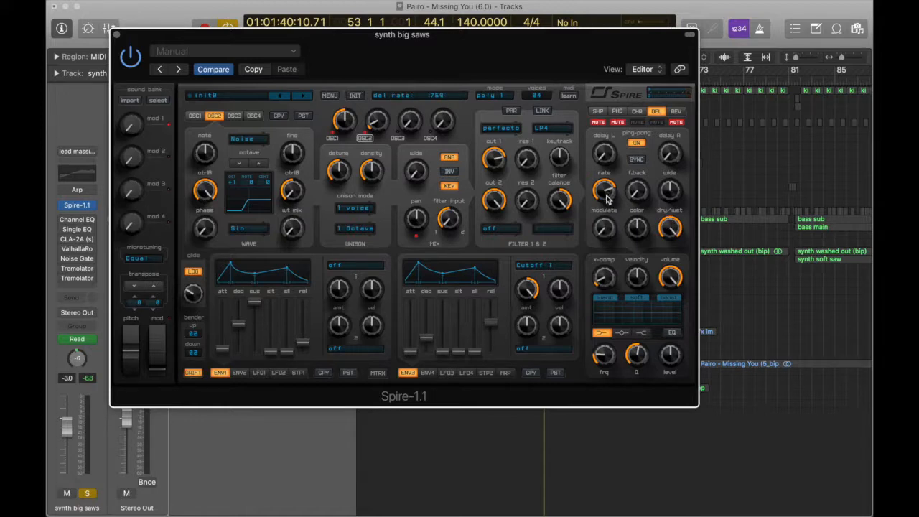
{"action": "left_click_drag", "start_coordinate": [606, 195], "coordinate": [608, 197]}
{"action": "left_click_drag", "start_coordinate": [600, 195], "coordinate": [600, 192]}
{"action": "left_click_drag", "start_coordinate": [674, 245], "coordinate": [666, 173]}
{"action": "left_click_drag", "start_coordinate": [574, 52], "coordinate": [567, 81]}
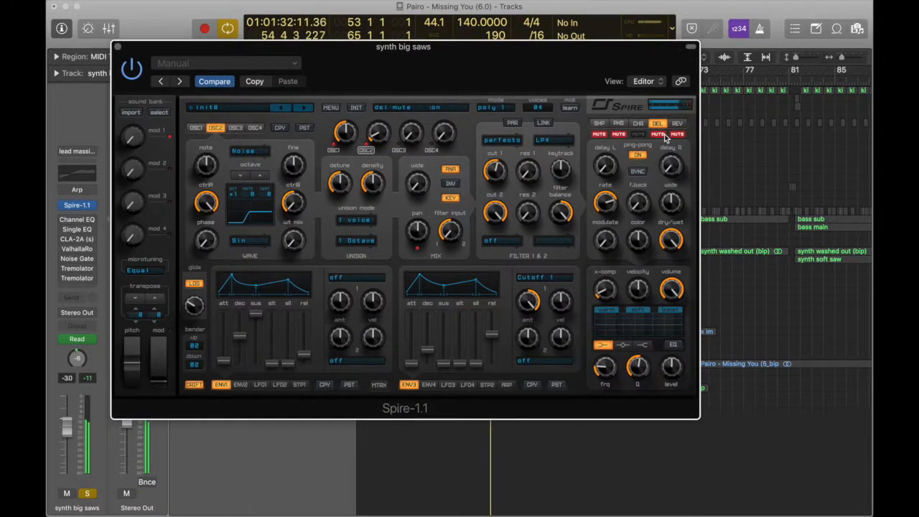
{"action": "left_click", "coordinate": [664, 136]}
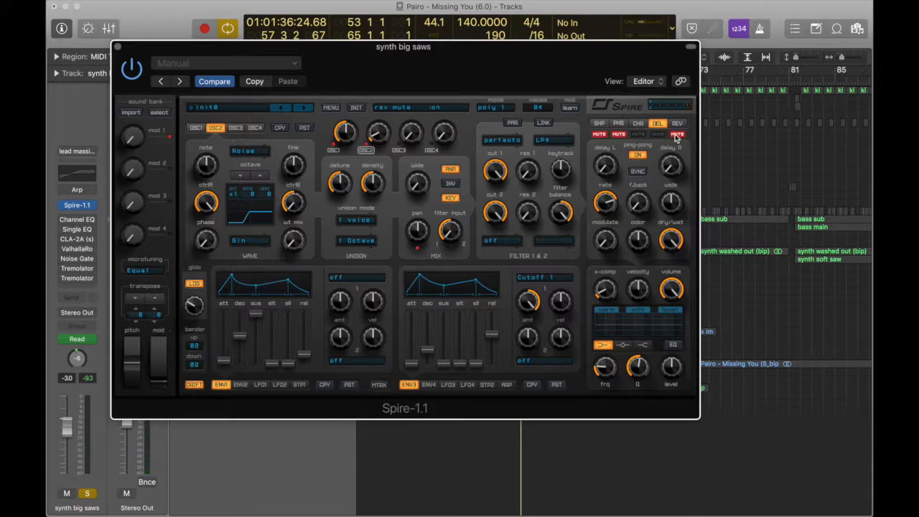
- Show the unmuted reverb's settings, keep its mode at plate2 and reduce its wide amount
{"action": "left_click", "coordinate": [677, 124]}
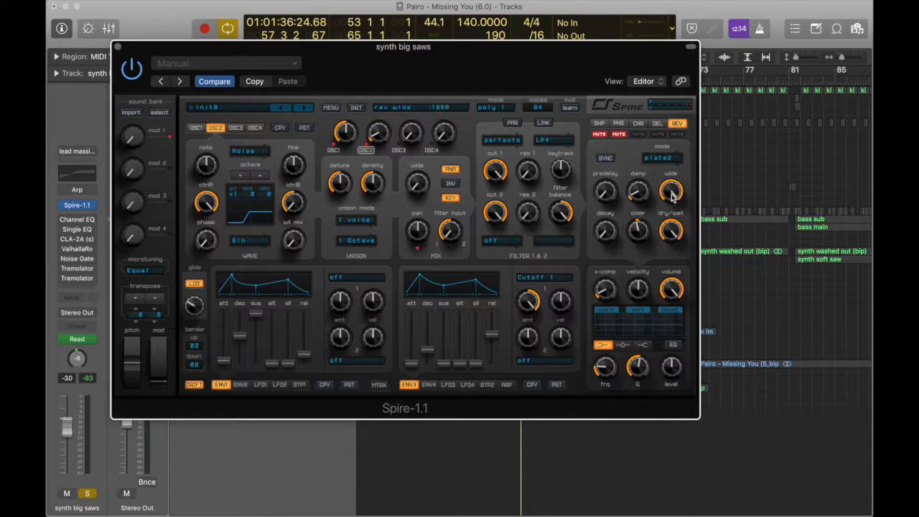
{"action": "left_click_drag", "start_coordinate": [672, 189], "coordinate": [672, 227]}
{"action": "left_click", "coordinate": [662, 158]}
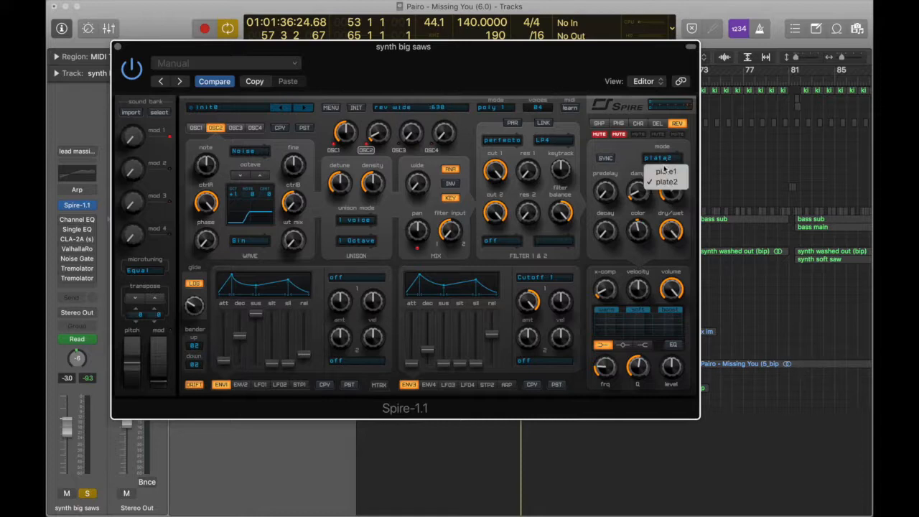
{"action": "left_click", "coordinate": [665, 181]}
{"action": "left_click_drag", "start_coordinate": [673, 188], "coordinate": [672, 191]}
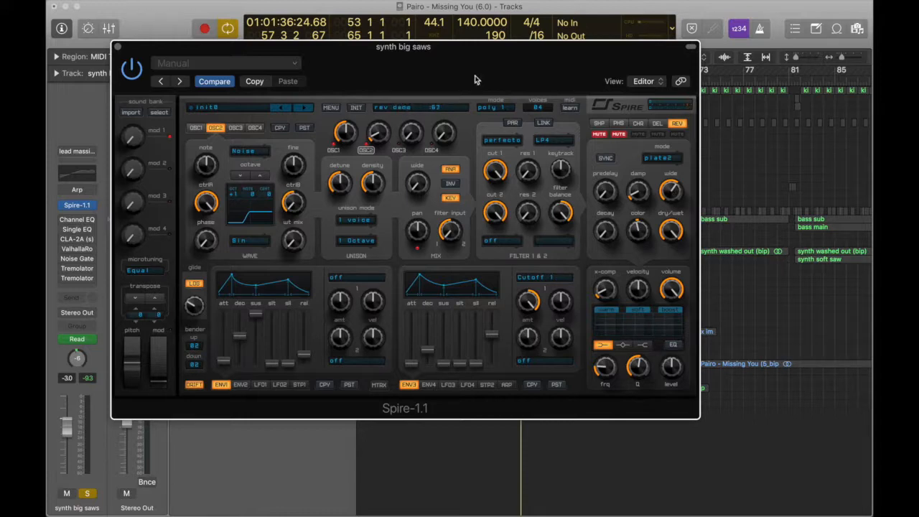
- Review the chorus, delay and reverb settings pages of Spire one after another
{"action": "left_click_drag", "start_coordinate": [477, 74], "coordinate": [478, 96]}
{"action": "left_click", "coordinate": [639, 145]}
{"action": "left_click", "coordinate": [657, 145]}
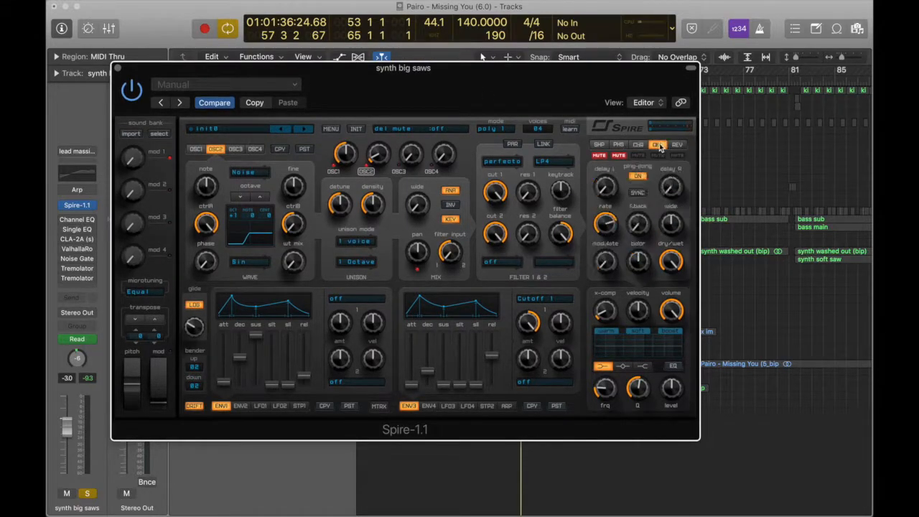
{"action": "left_click", "coordinate": [677, 145]}
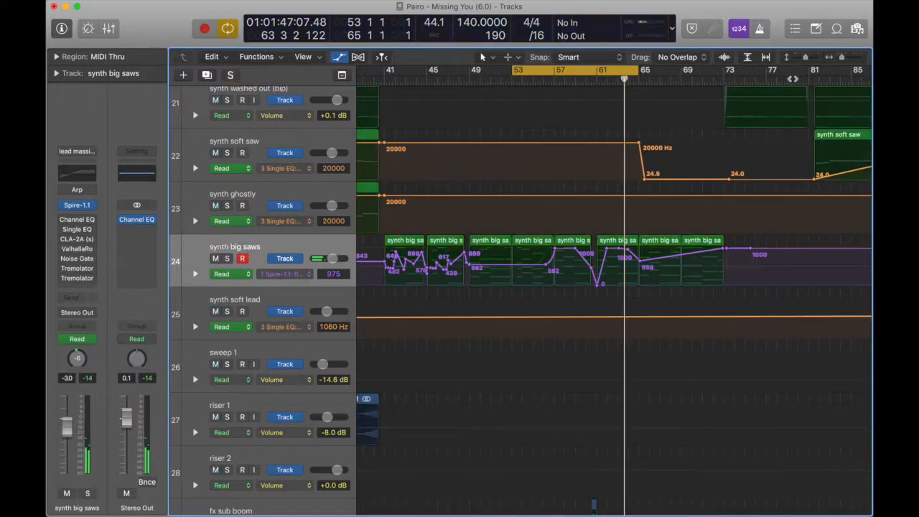
- Hide the track automation, shrink the tracks vertically to show the whole arrangement, and turn solo off for synth big saws
{"action": "key", "text": "s"}
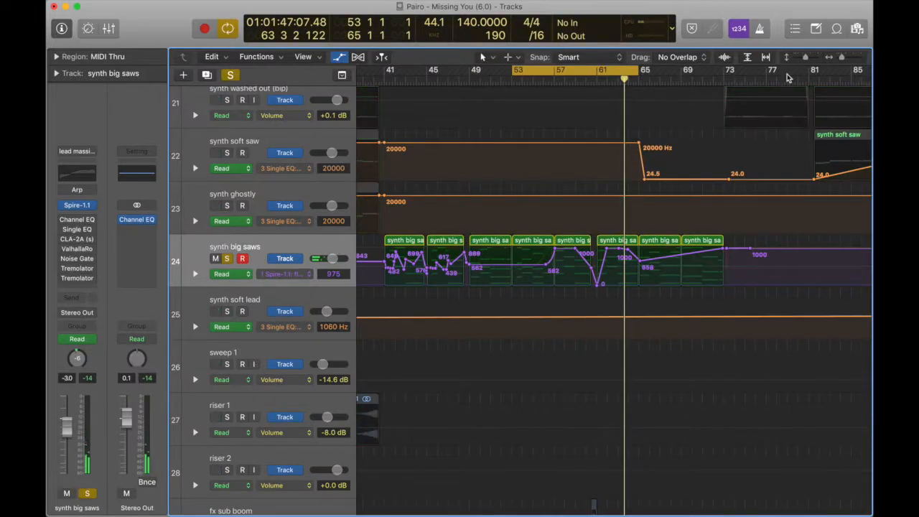
{"action": "key", "text": "a"}
{"action": "key", "text": "super+Up"}
{"action": "key", "text": "s"}
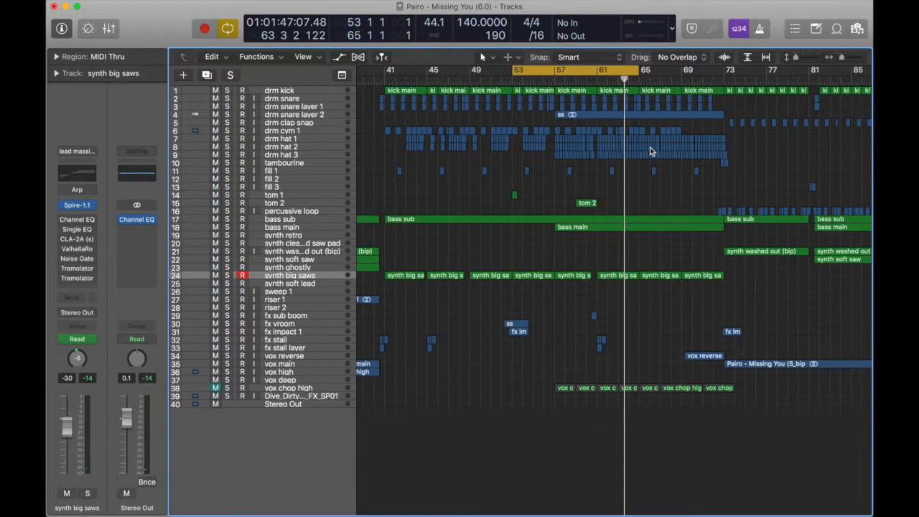